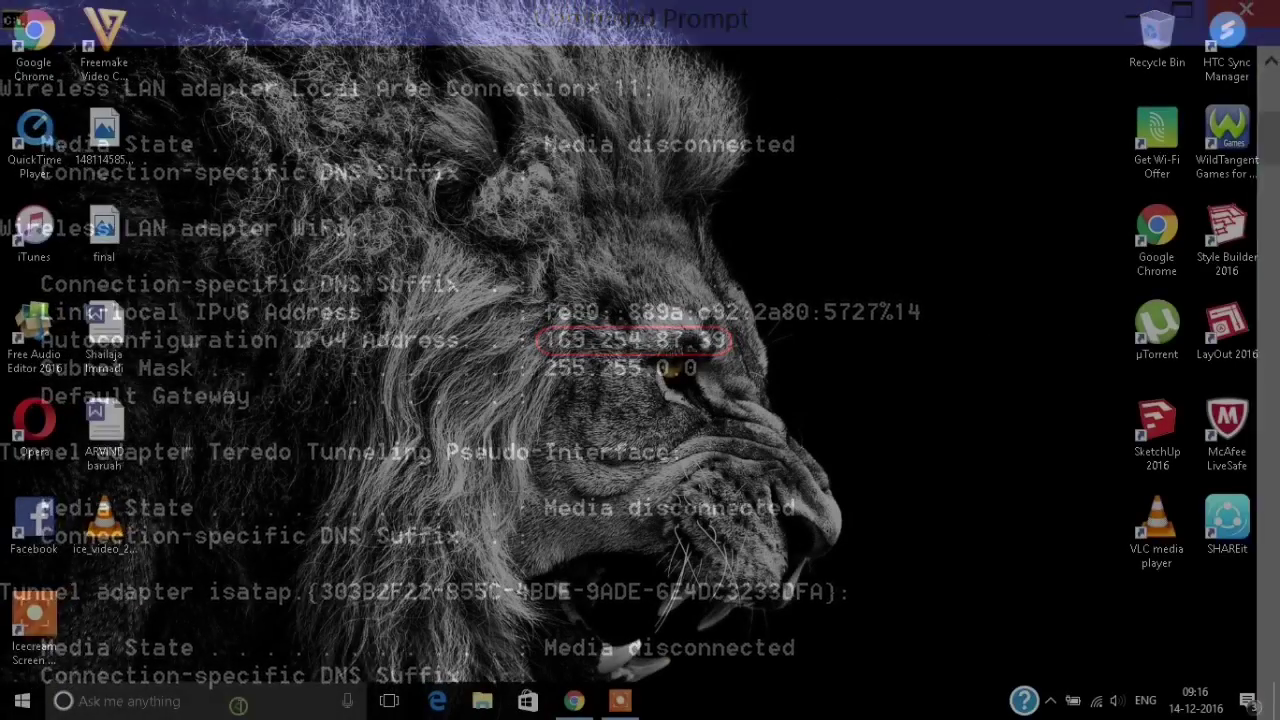
Step: Search the system for "run" and open the Run desktop app
click(239, 704)
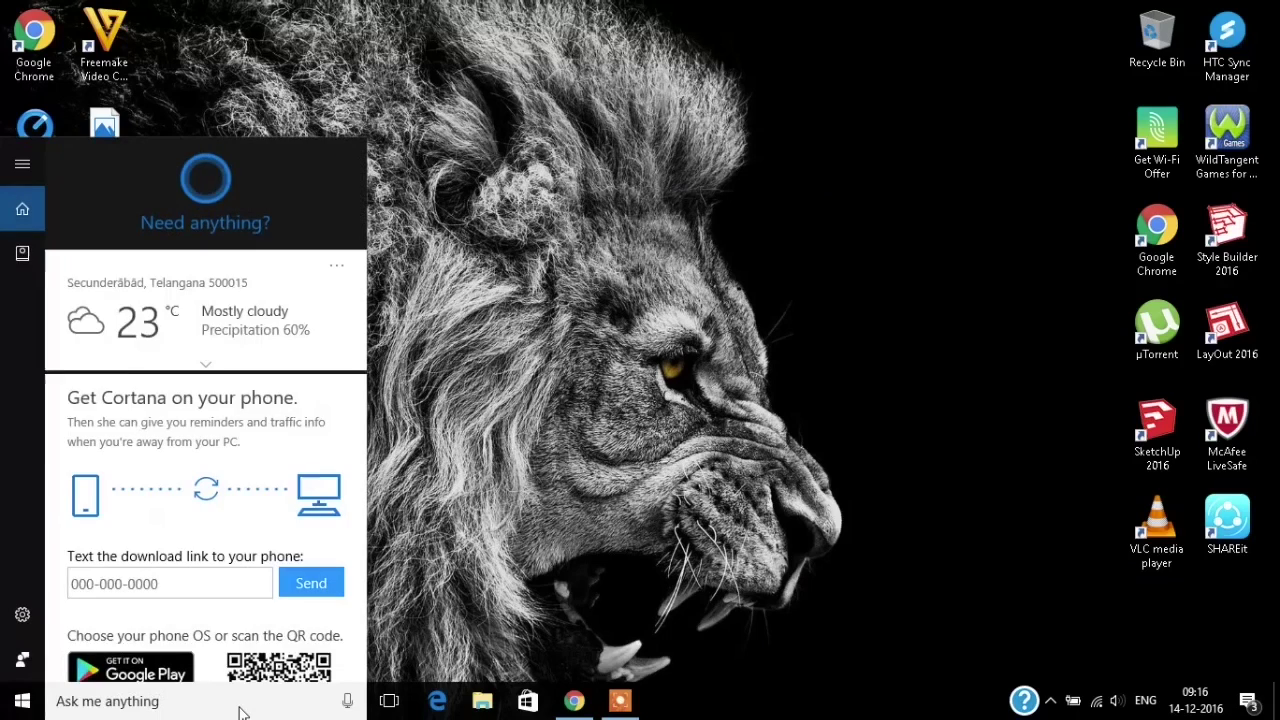
text(run)
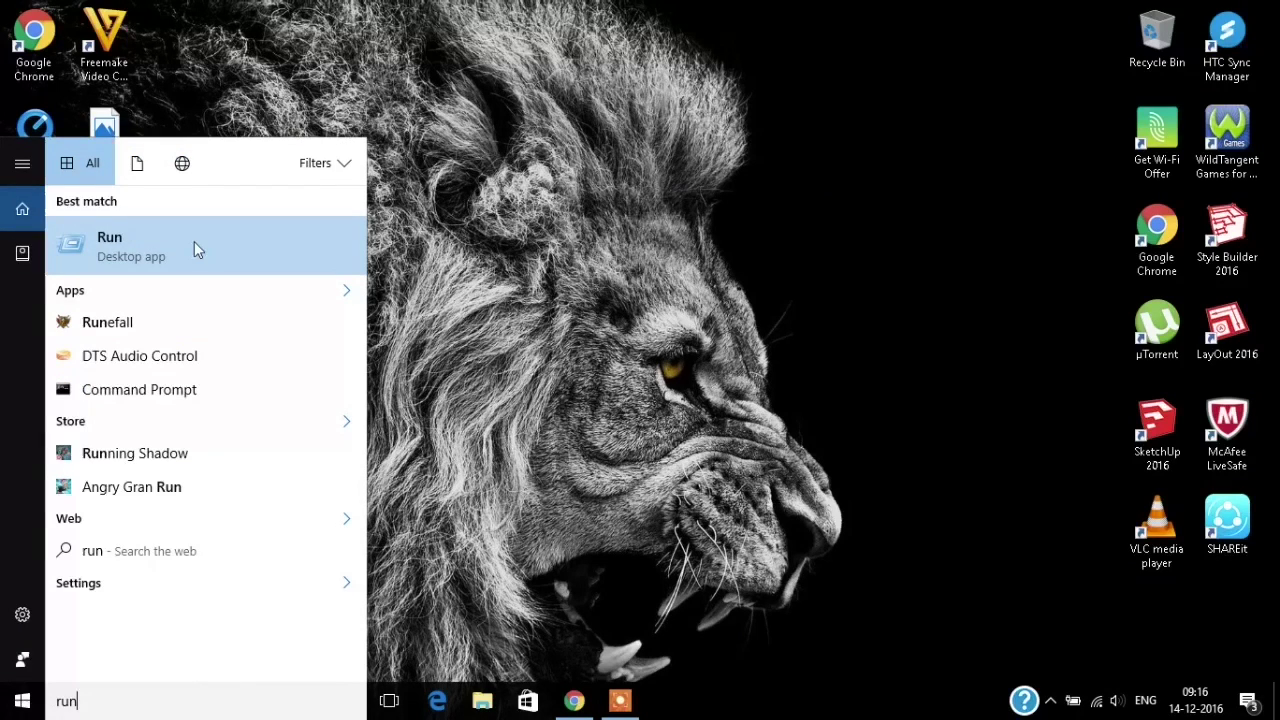
click(194, 250)
right_click(195, 258)
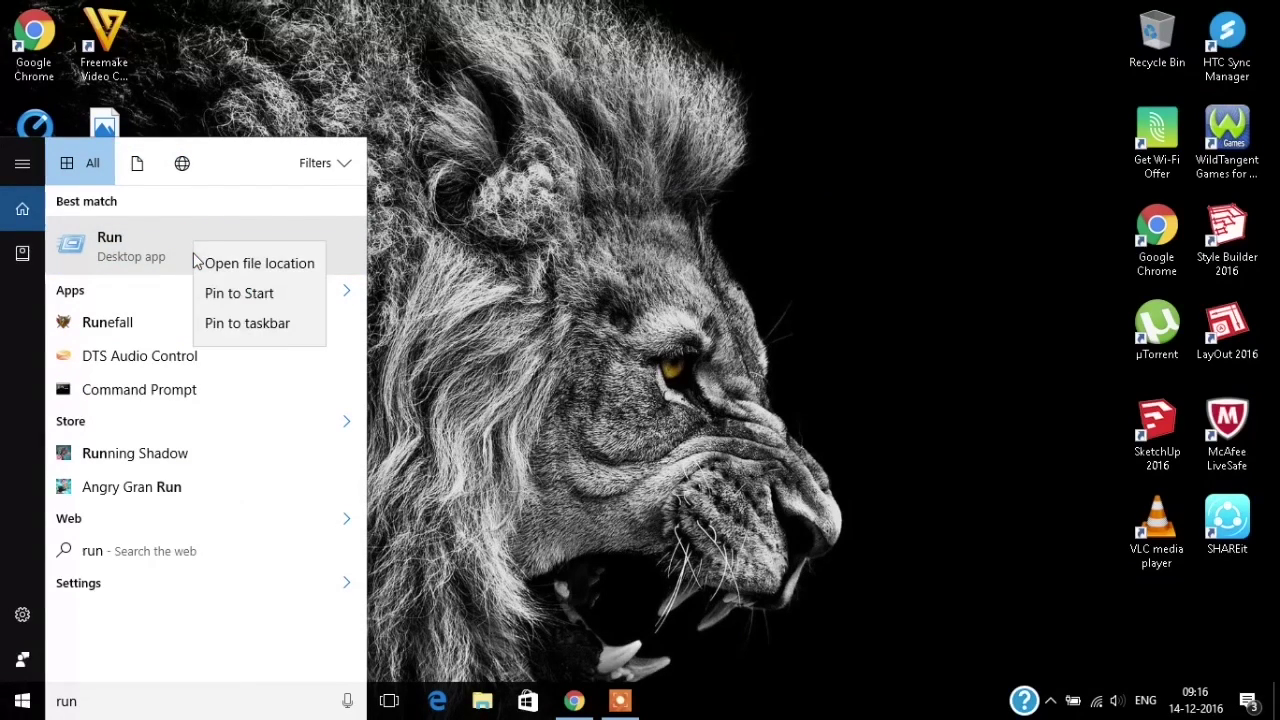
click(162, 261)
click(162, 261)
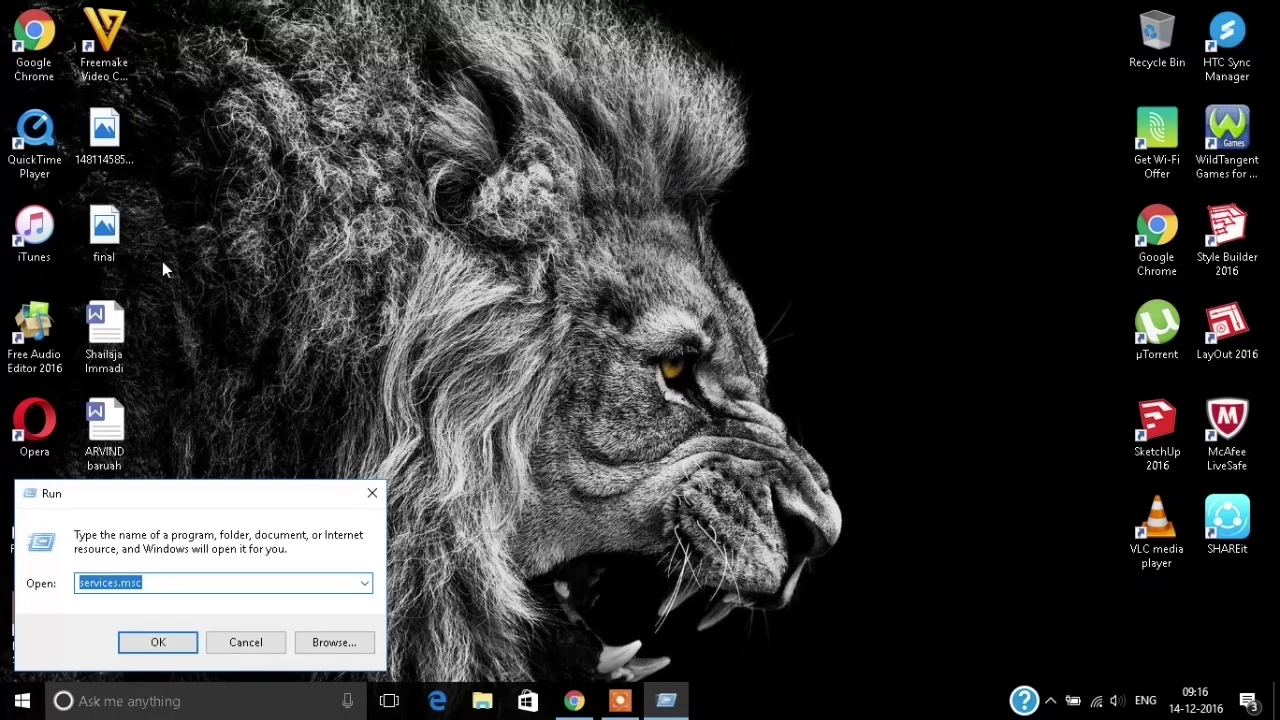
Step: Launch the Services console by running services.msc
text(ser)
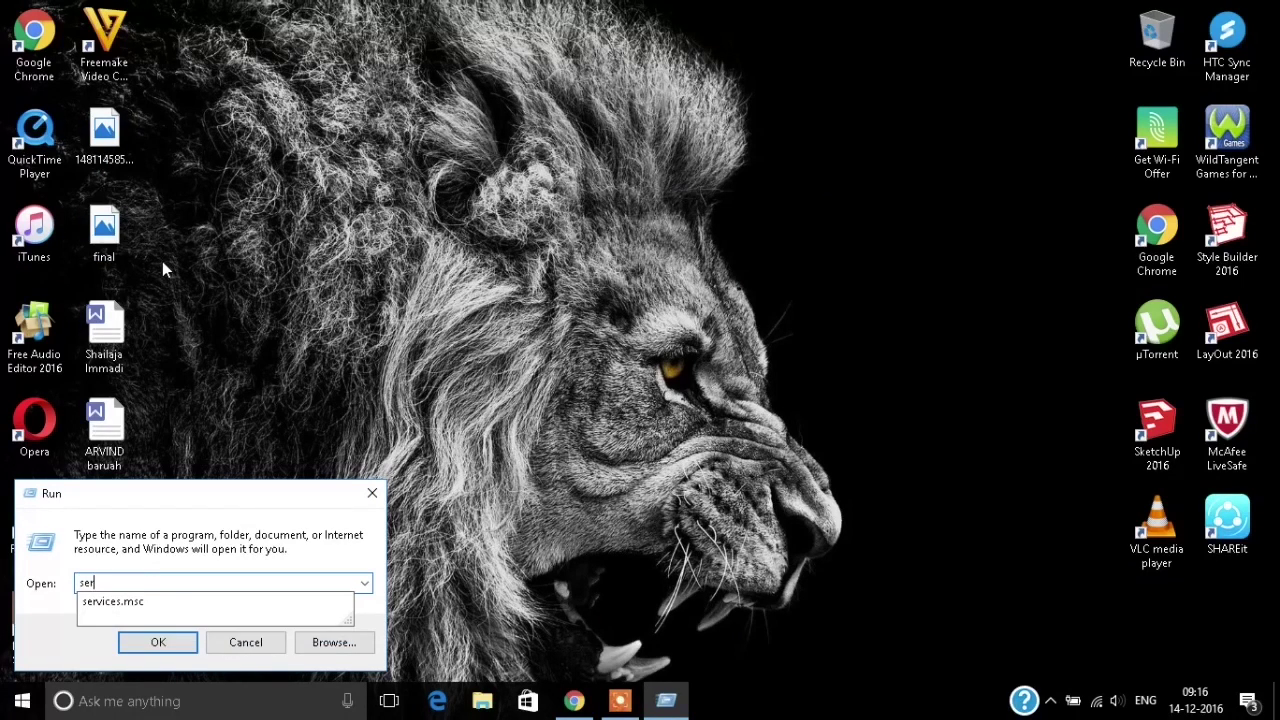
text(vic)
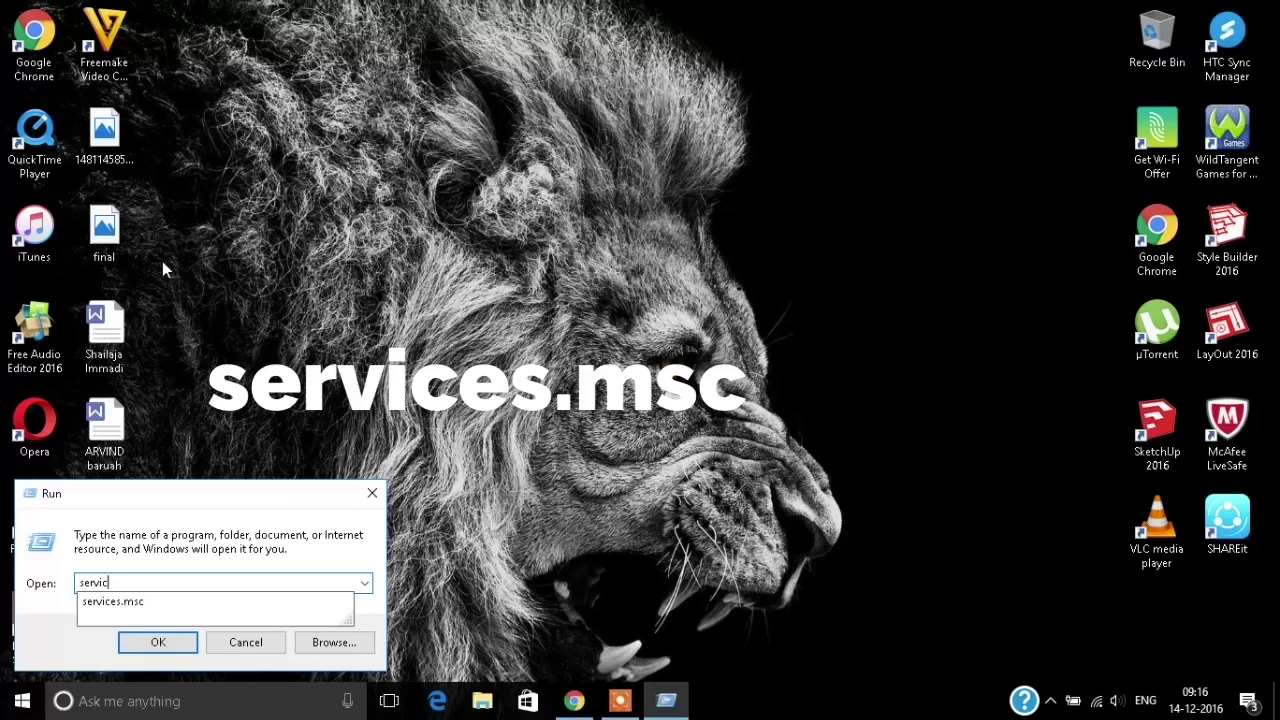
text(es.)
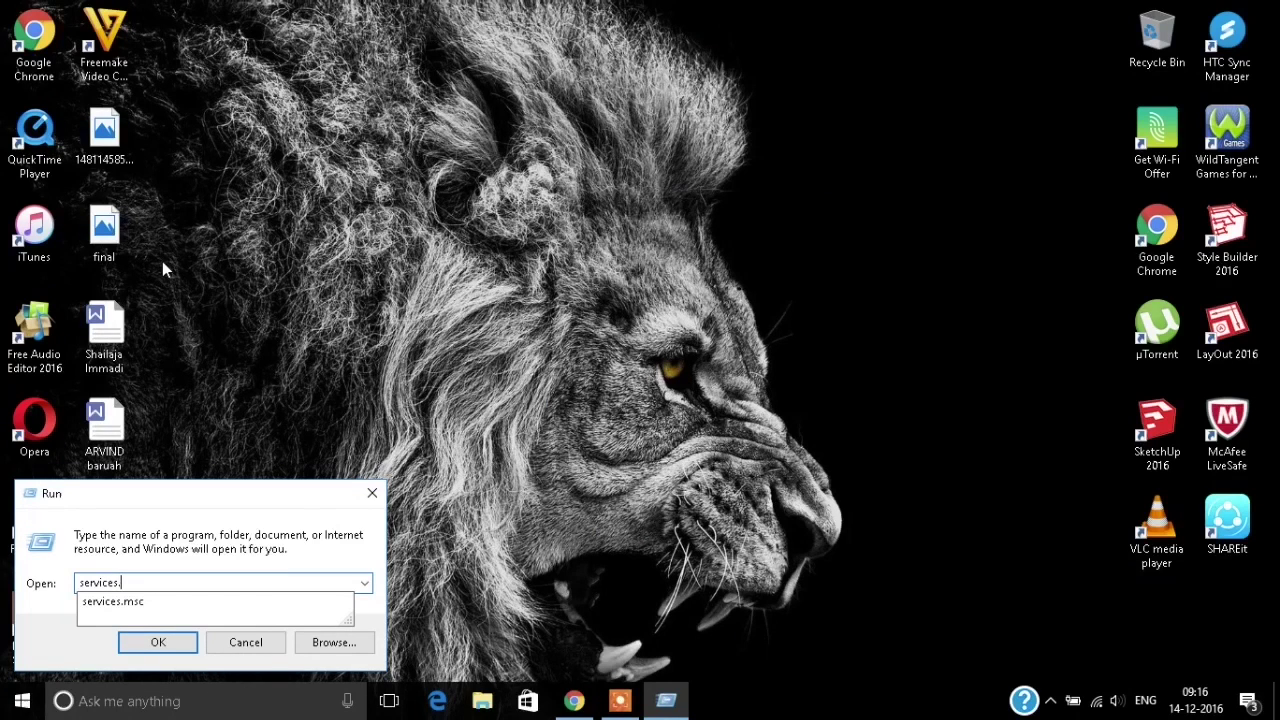
text(msc)
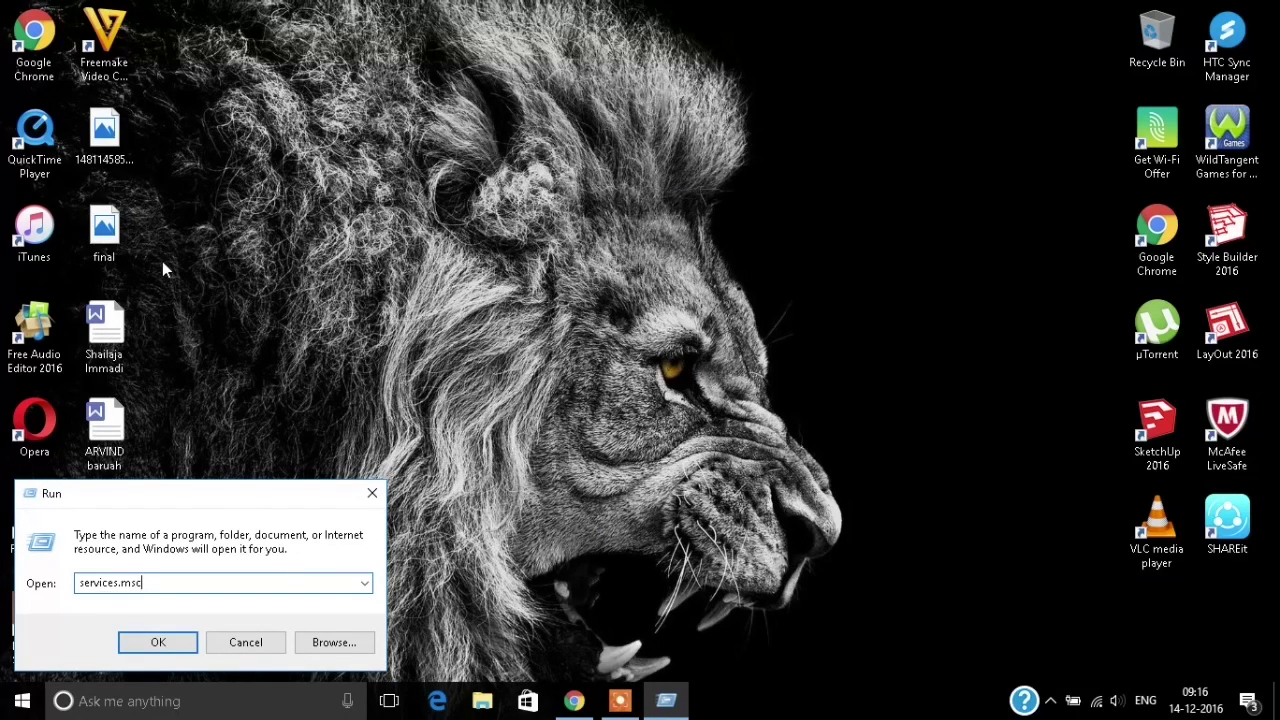
key(Return)
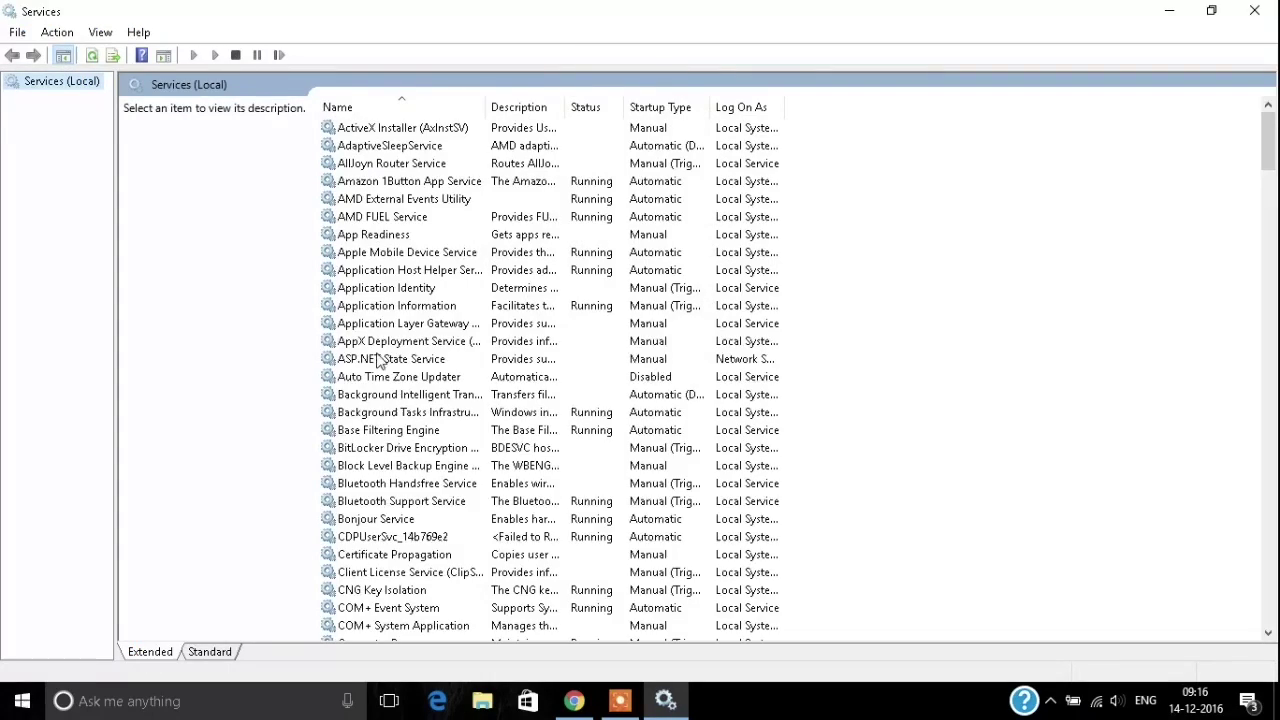
Step: Find the DHCP Client service, check its available start and stop actions, and close the Services console
scroll(405, 364, down, 5)
scroll(408, 366, down, 5)
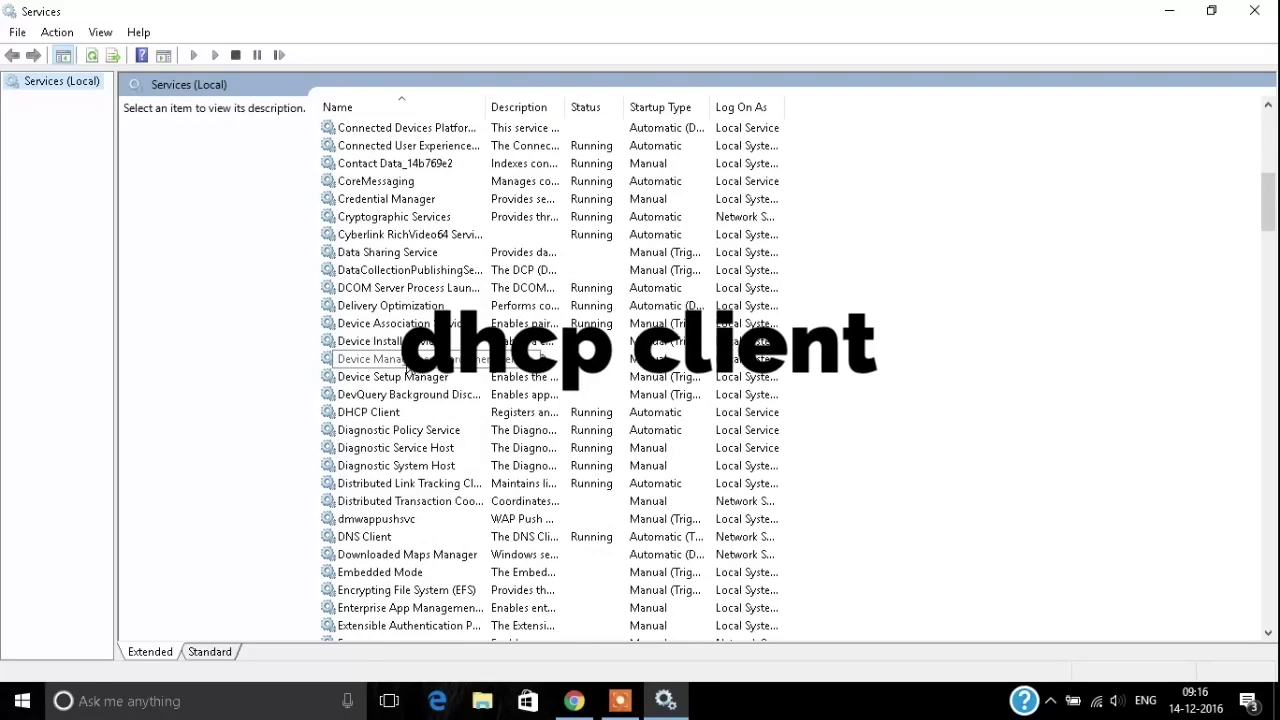
click(379, 414)
right_click(379, 415)
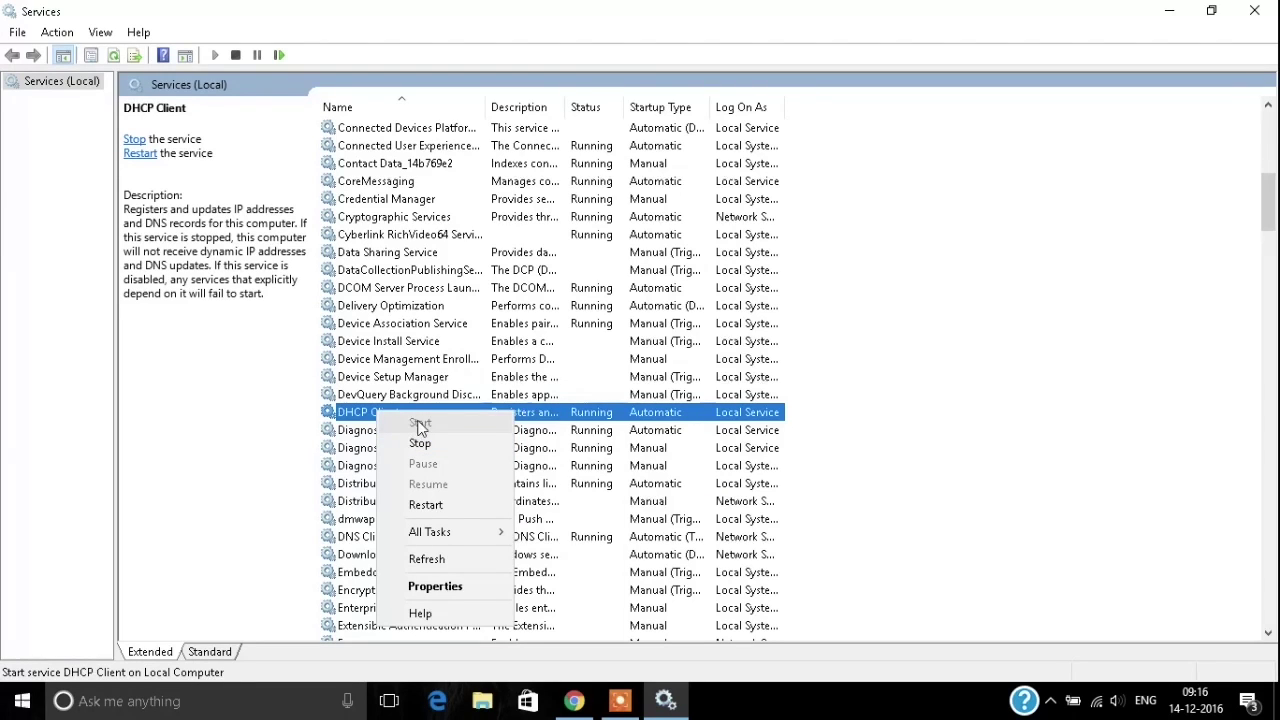
click(1258, 14)
click(1260, 16)
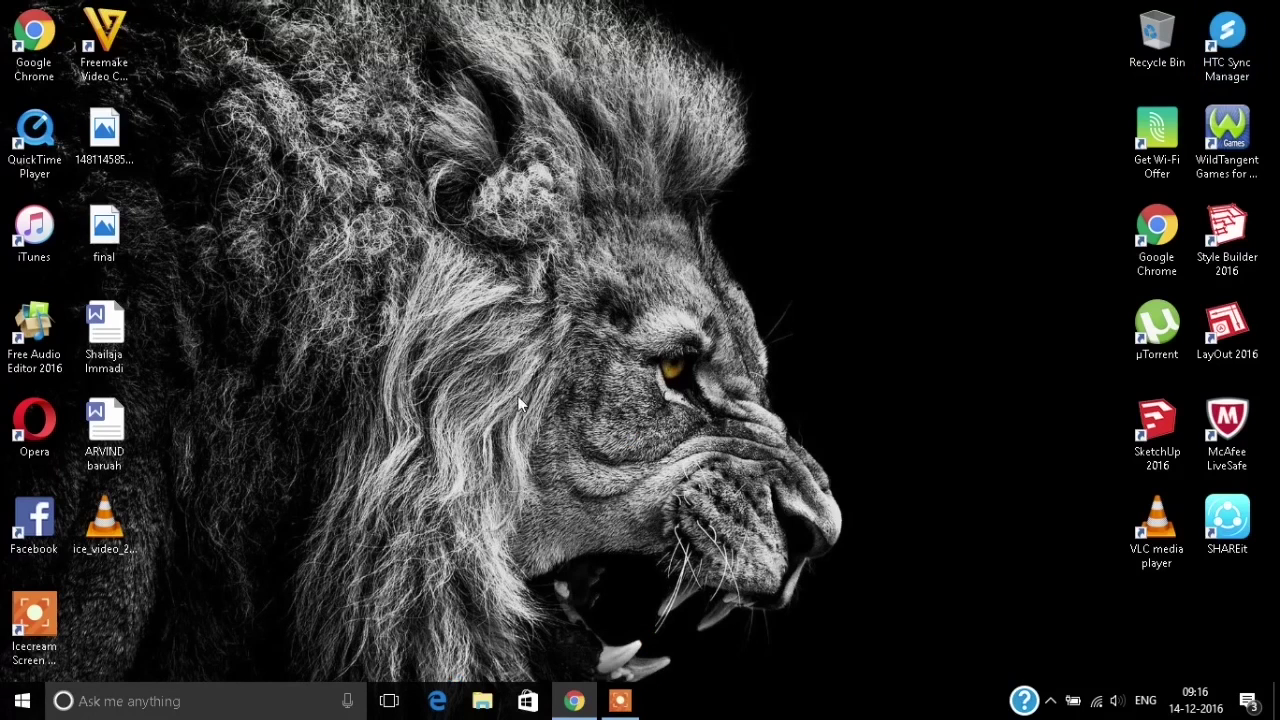
Step: Open a Command Prompt as administrator, run netsh winsock reset in the maximized window, and close it
key(super+x)
key(a)
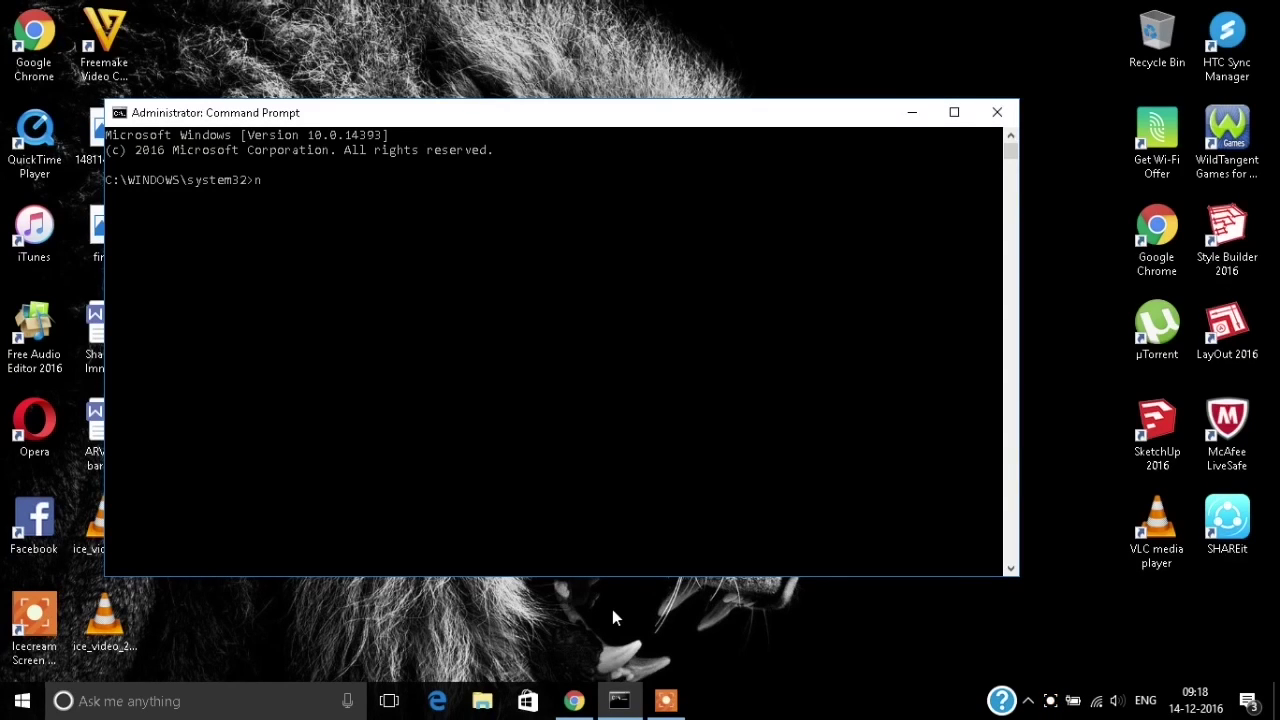
text(netsh)
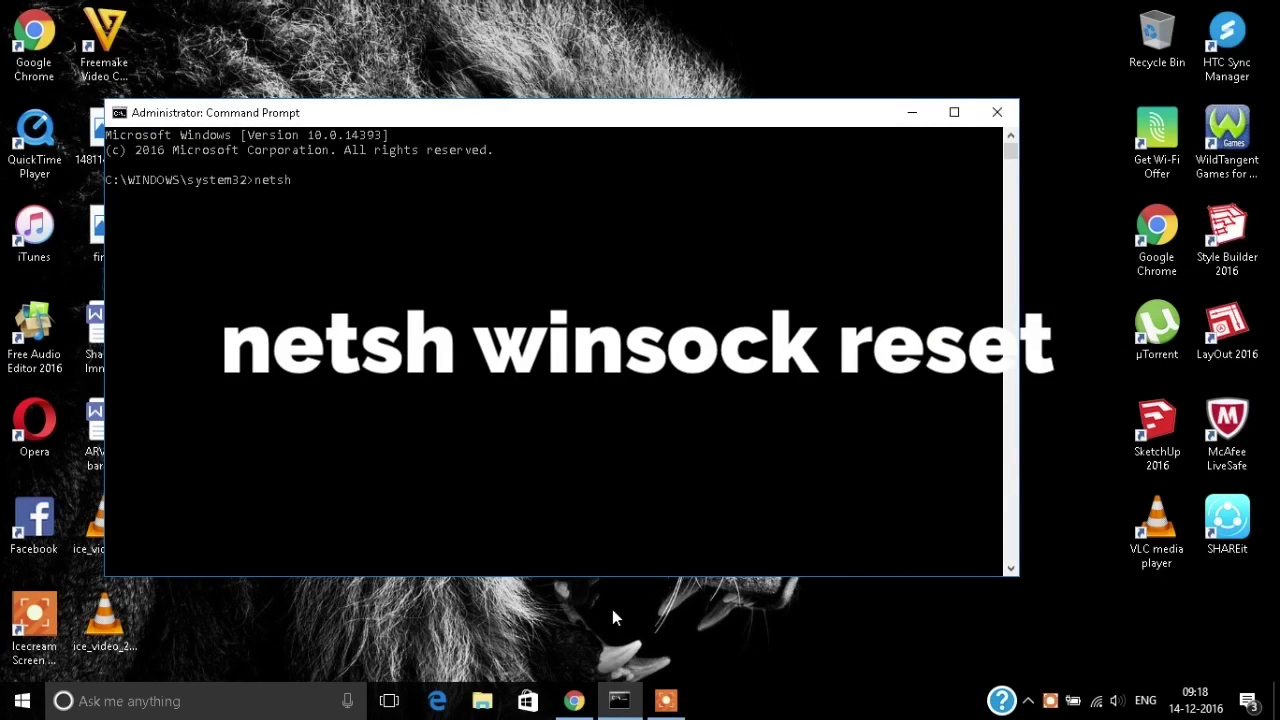
text( winsoc)
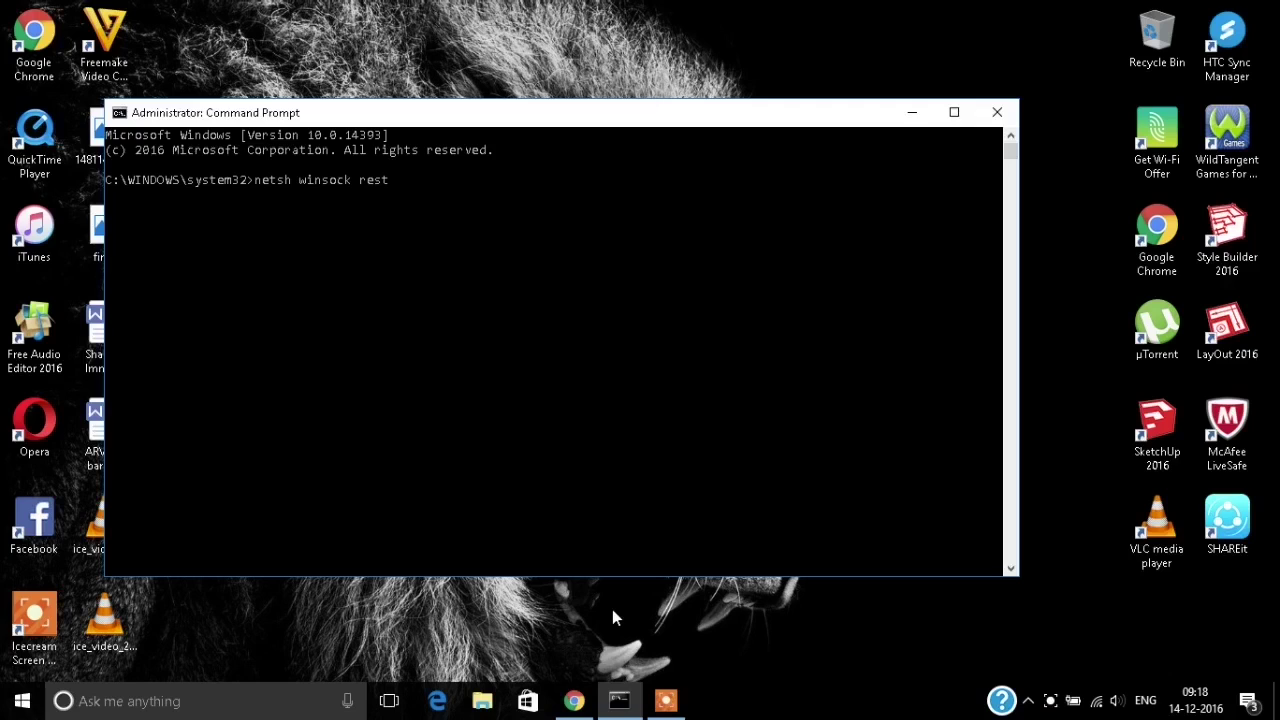
text(k reset)
click(954, 112)
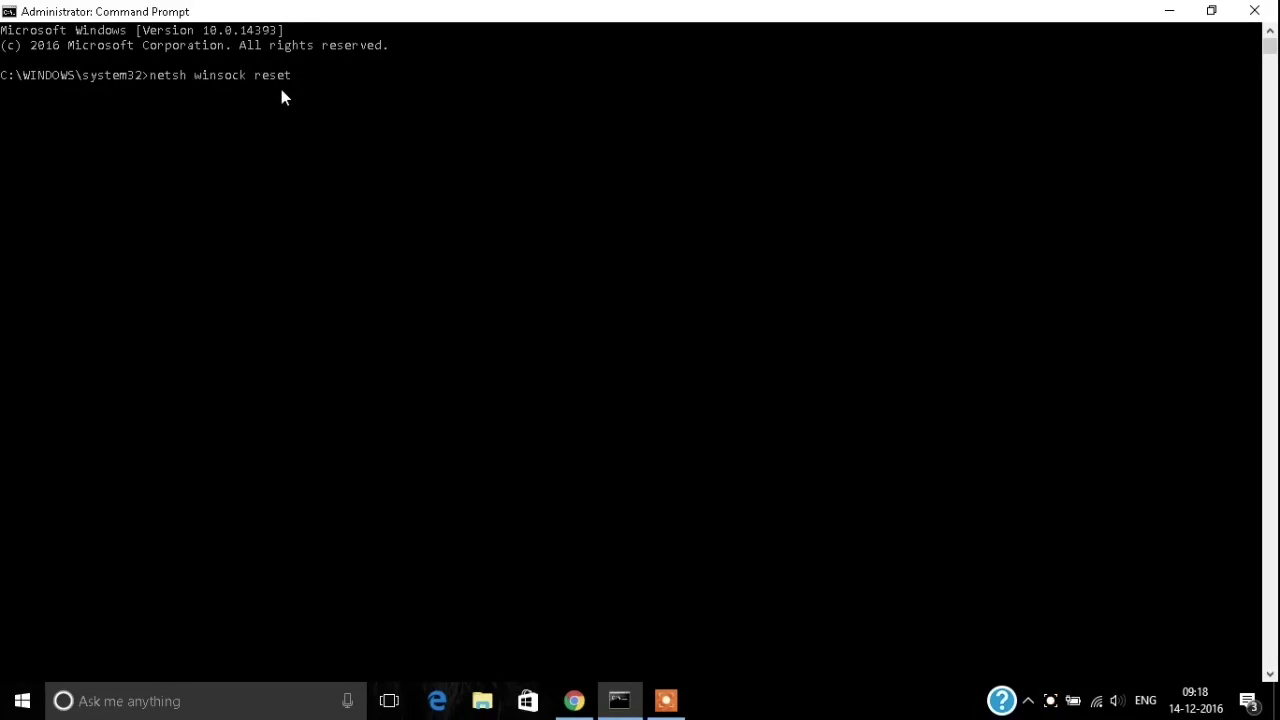
key(Return)
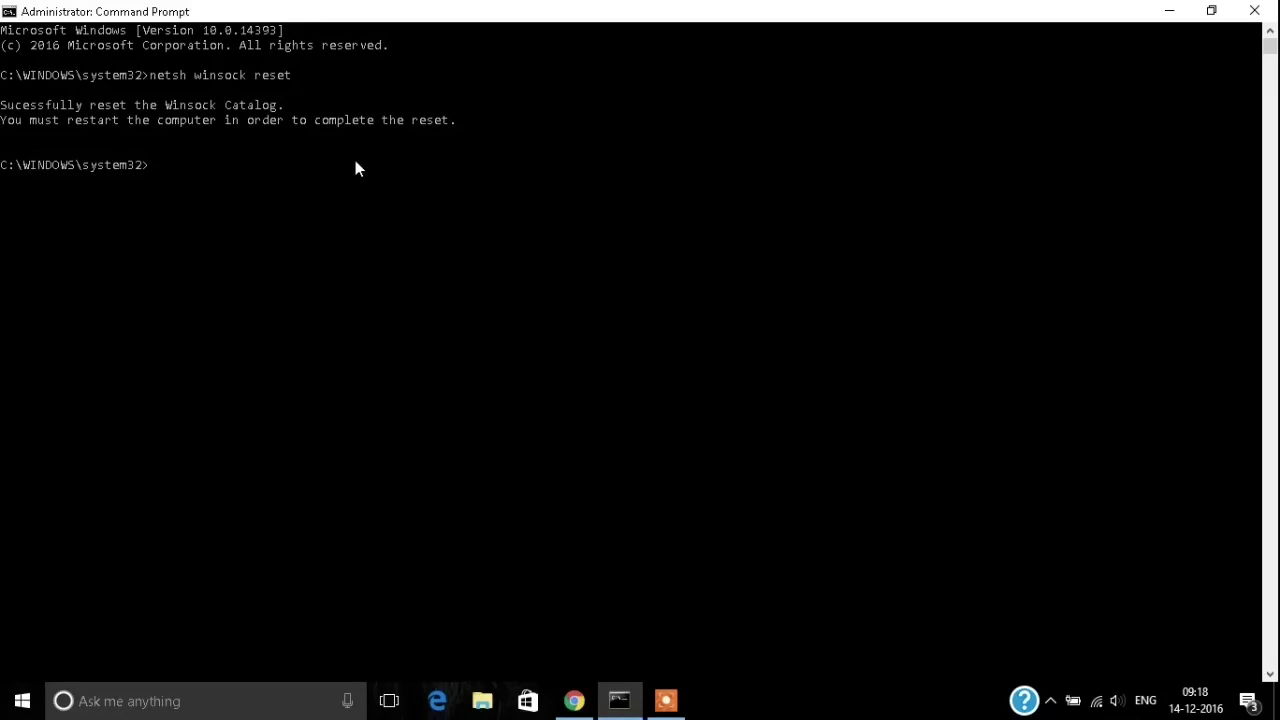
click(1254, 10)
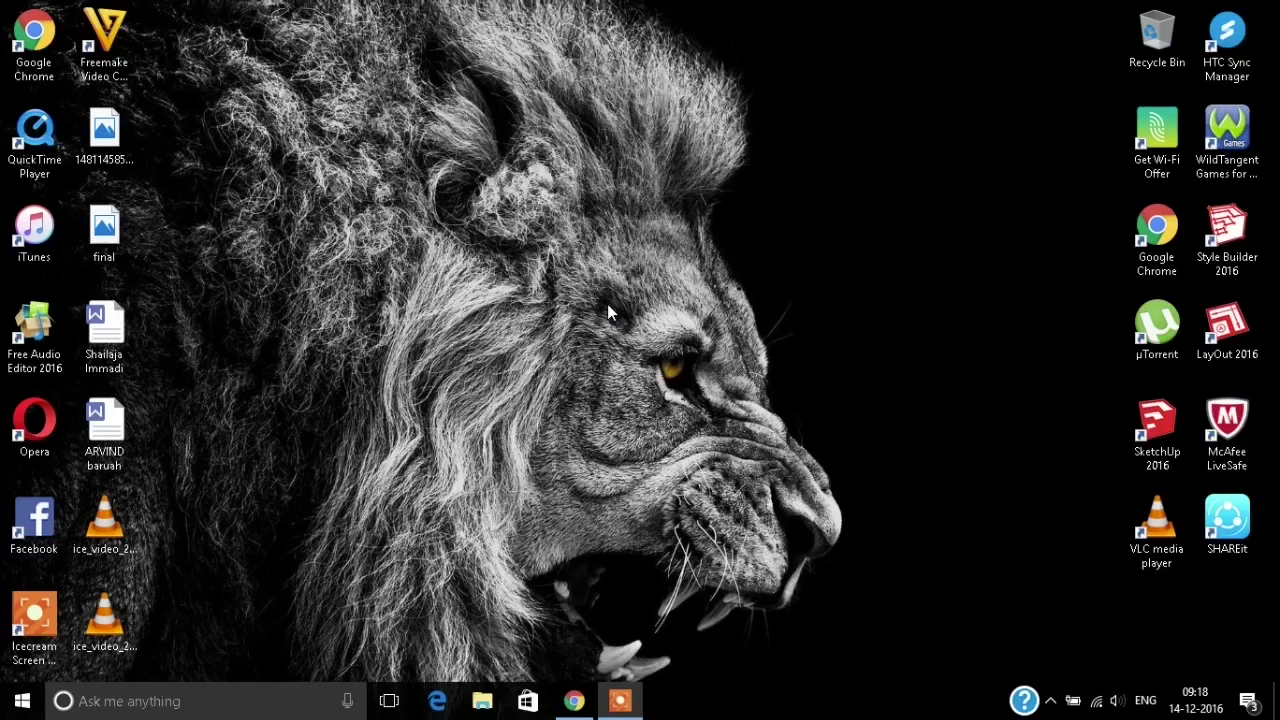
Step: Open the Network Connections window by running ncpa.cpl
key(super+r)
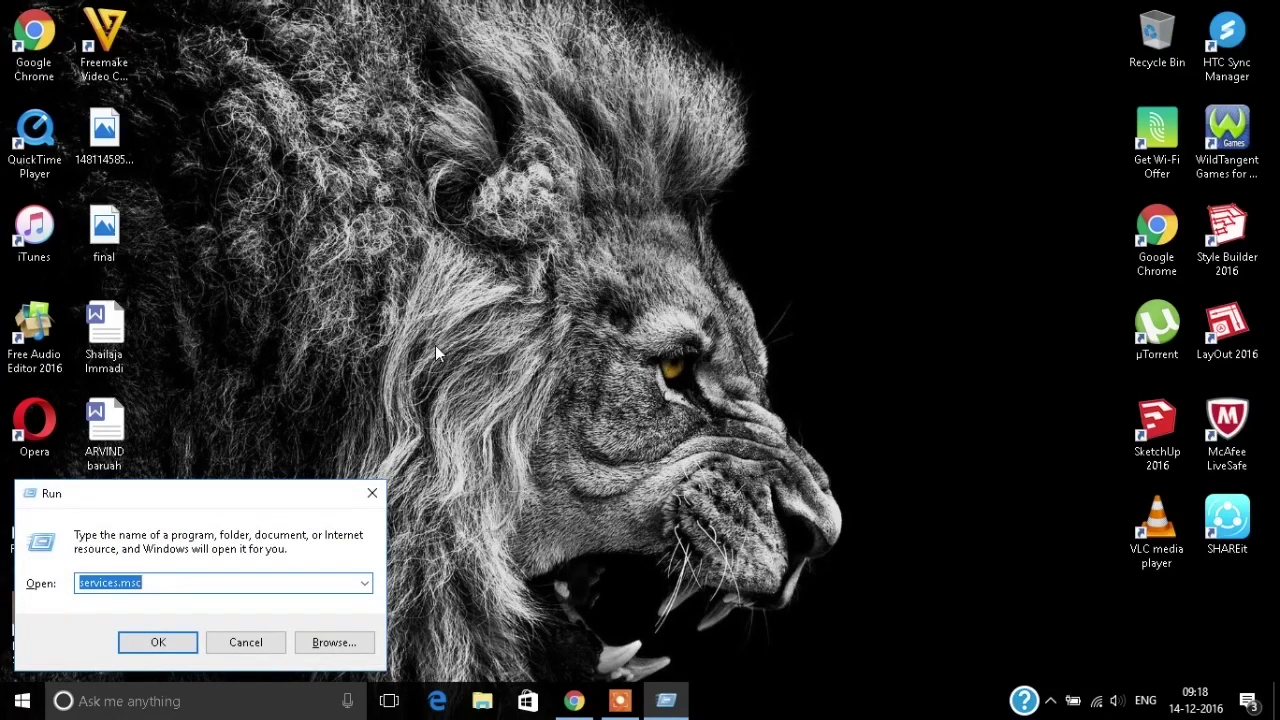
text(ncpa.)
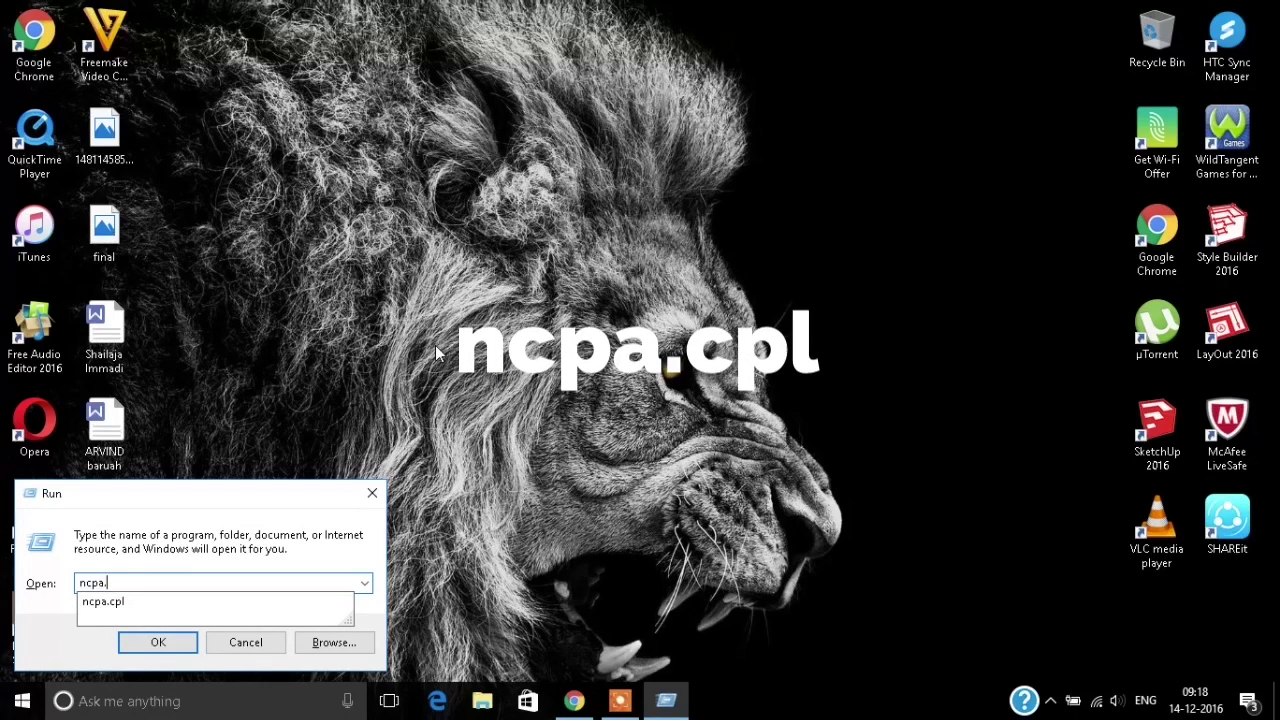
text(cpl)
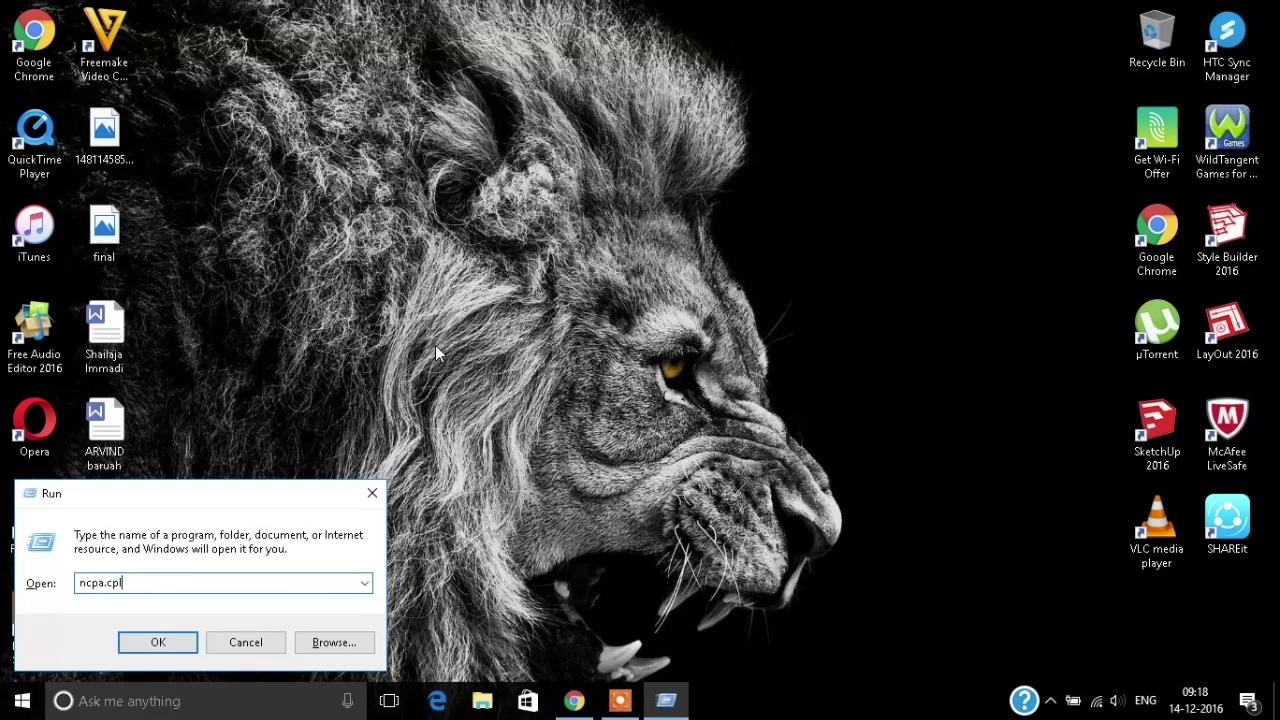
key(Return)
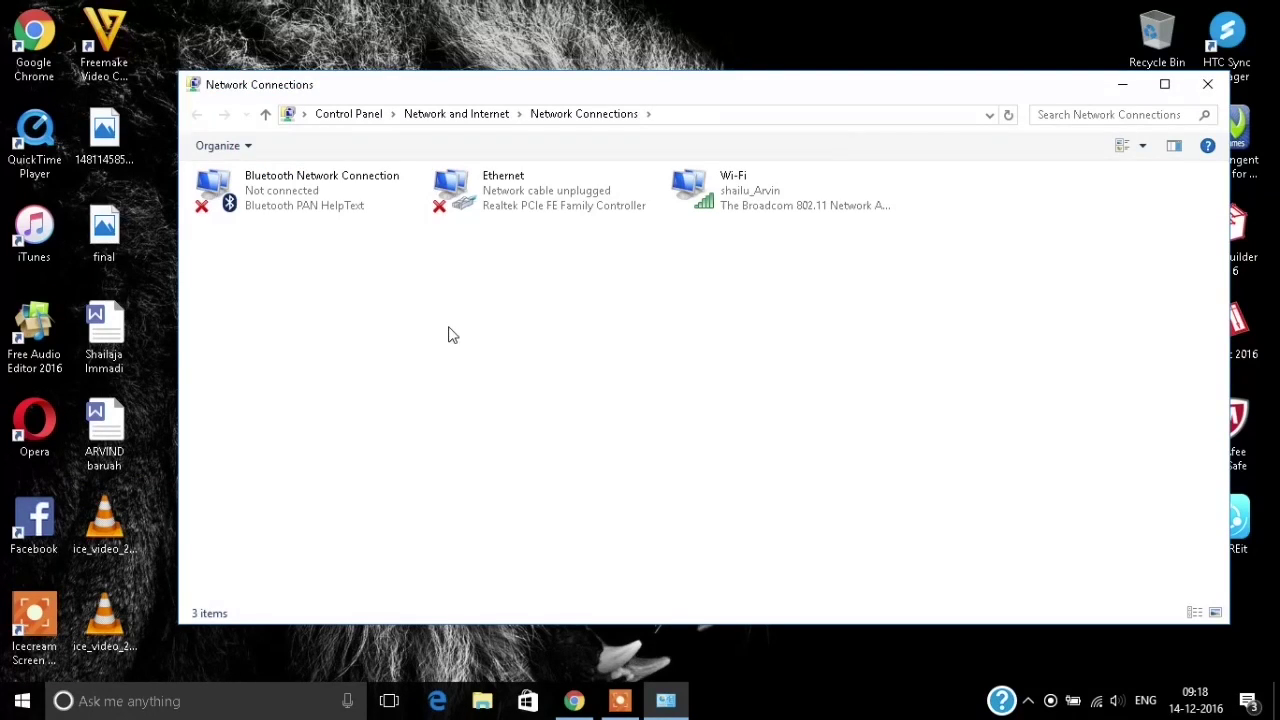
Step: Disable QoS Packet Scheduler in the Ethernet adapter's properties and save the change
right_click(505, 195)
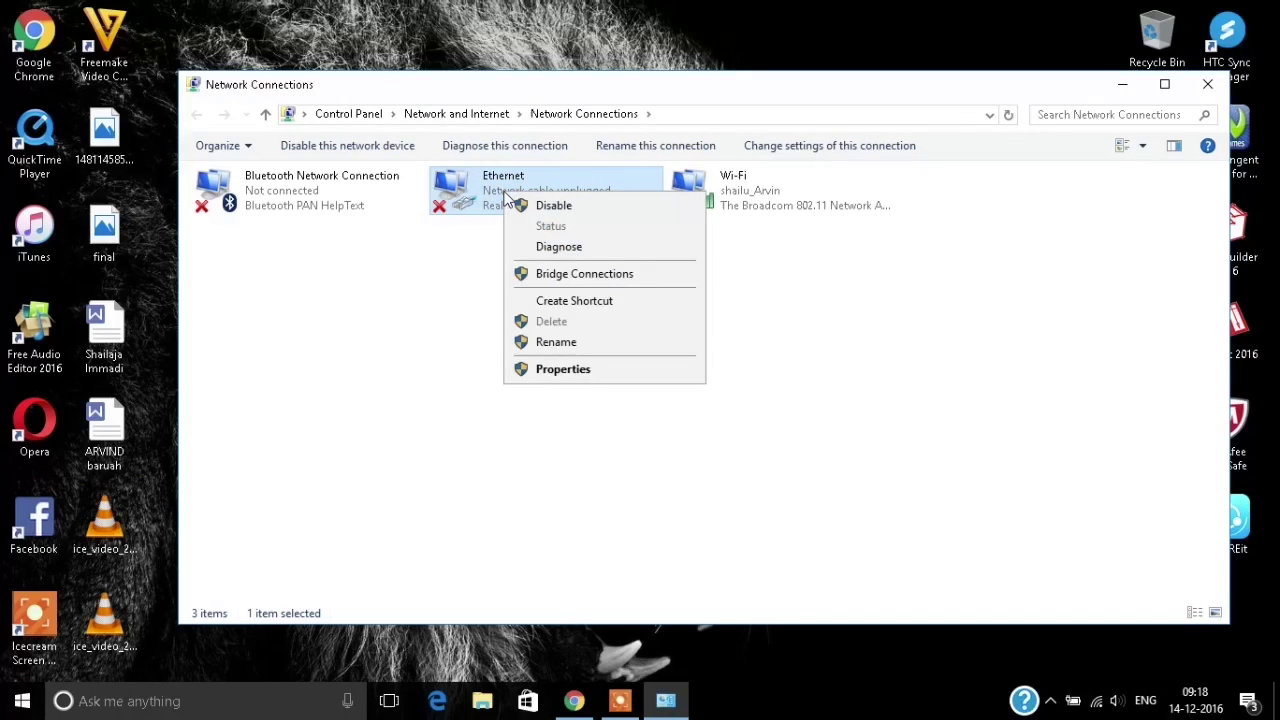
click(556, 370)
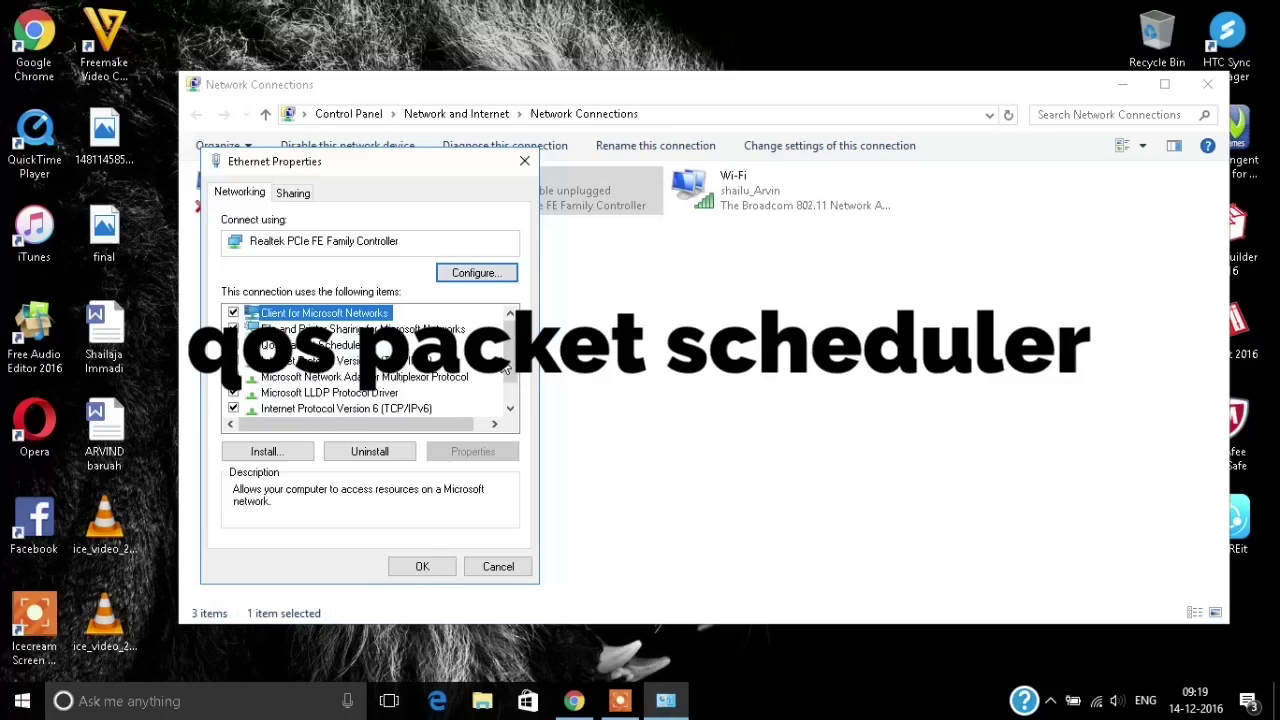
click(234, 345)
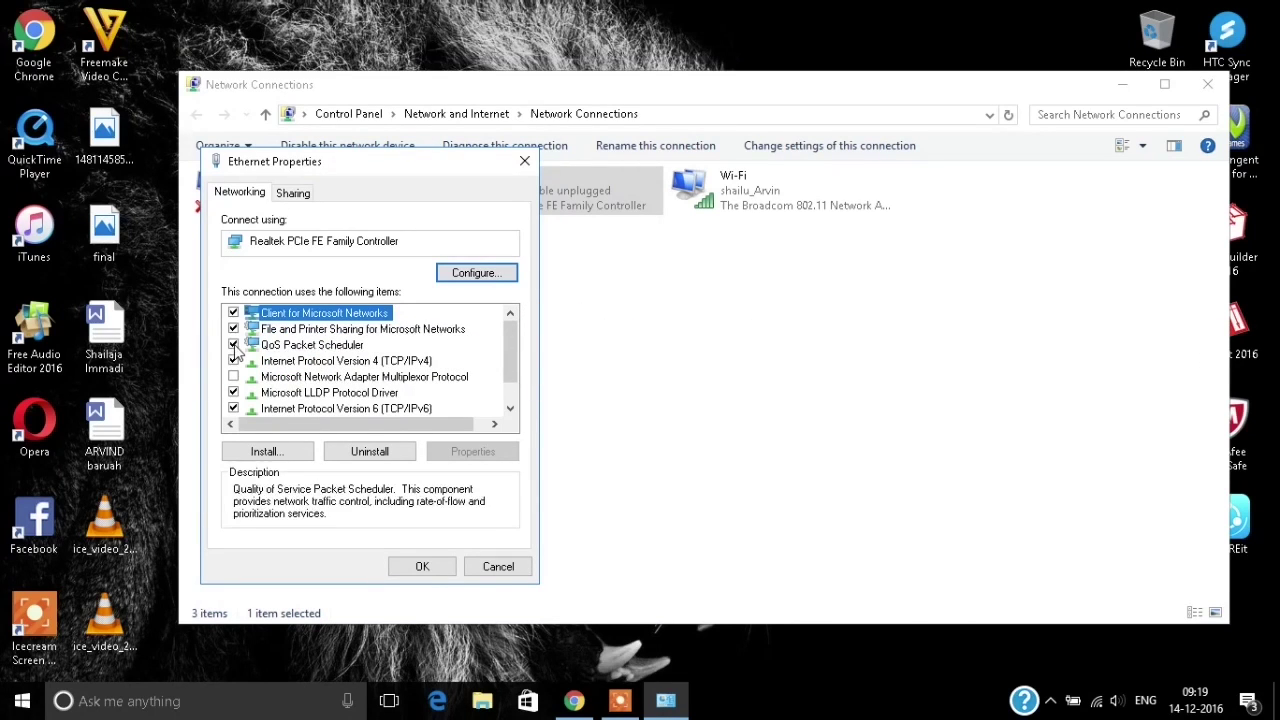
click(420, 566)
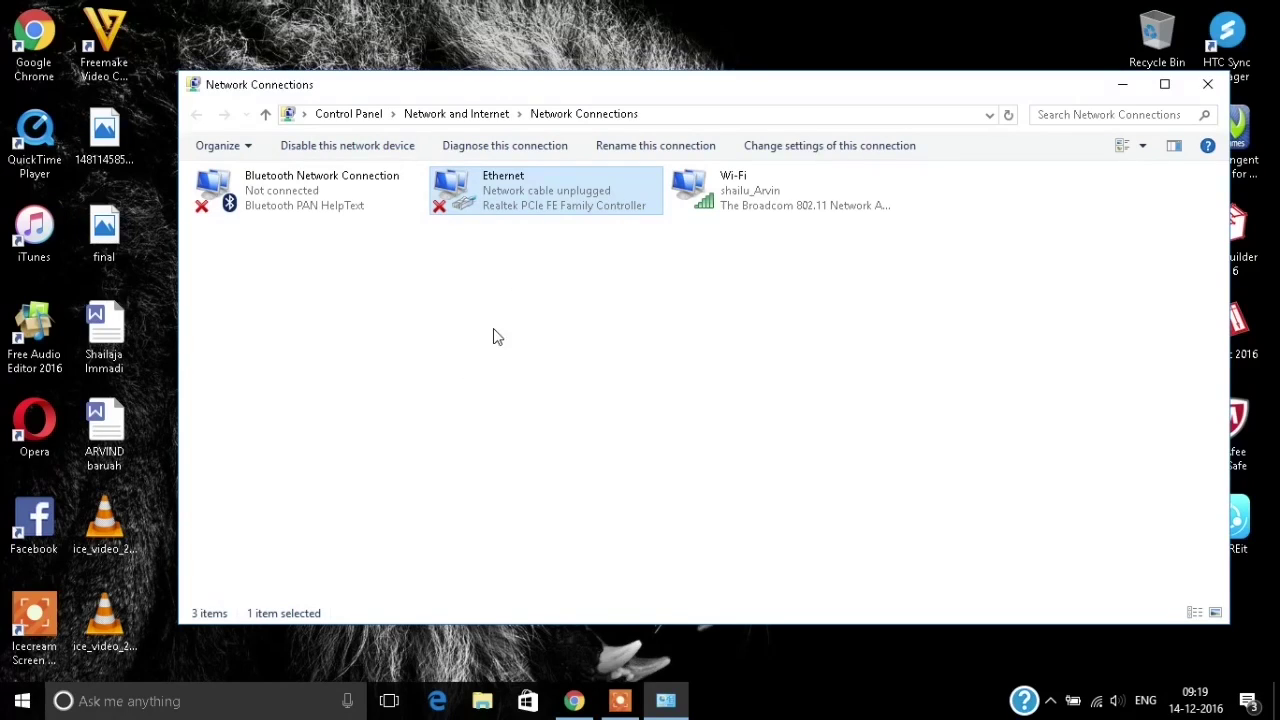
Step: Enable QoS Packet Scheduler again in the Ethernet adapter's properties, save the change, and close Network Connections
right_click(534, 188)
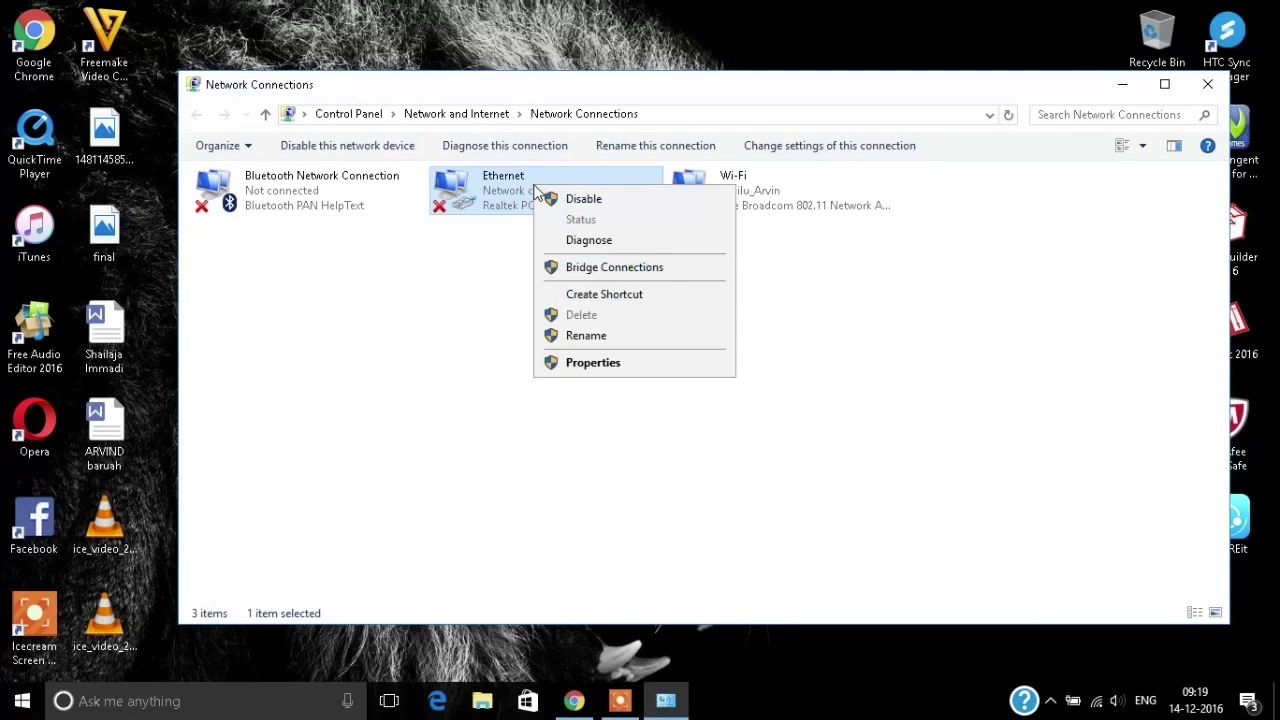
click(595, 363)
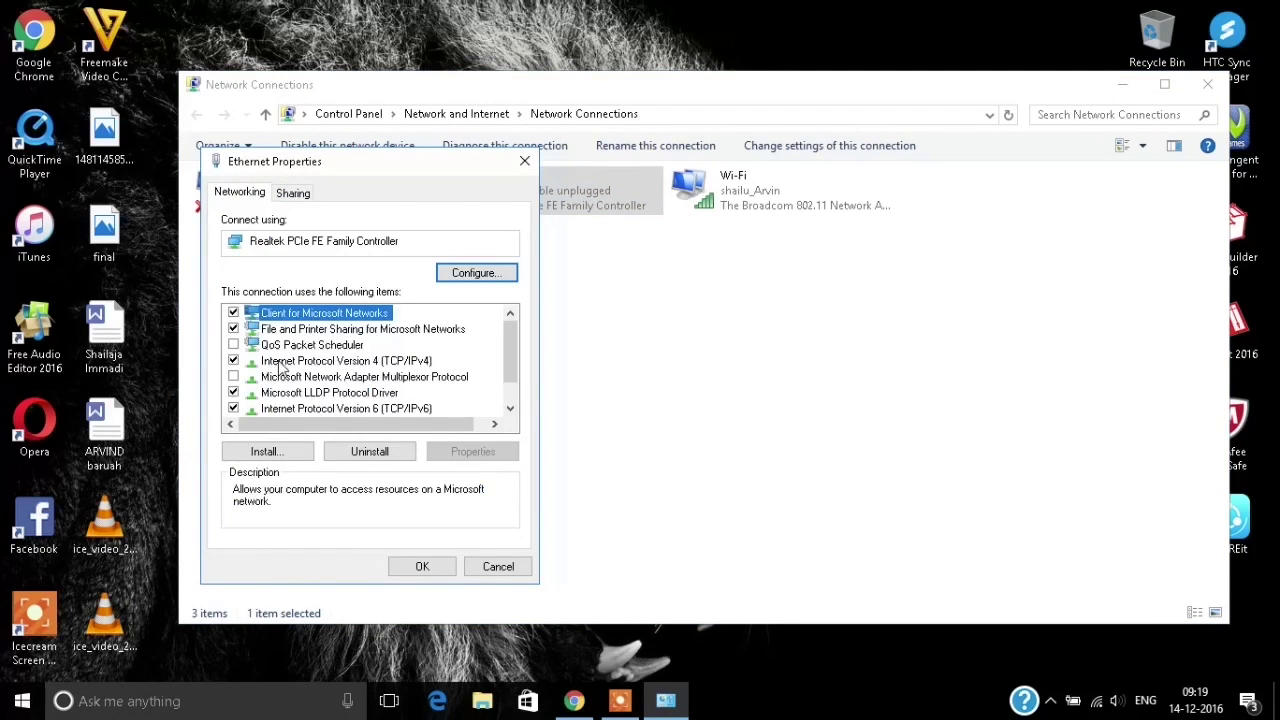
click(232, 347)
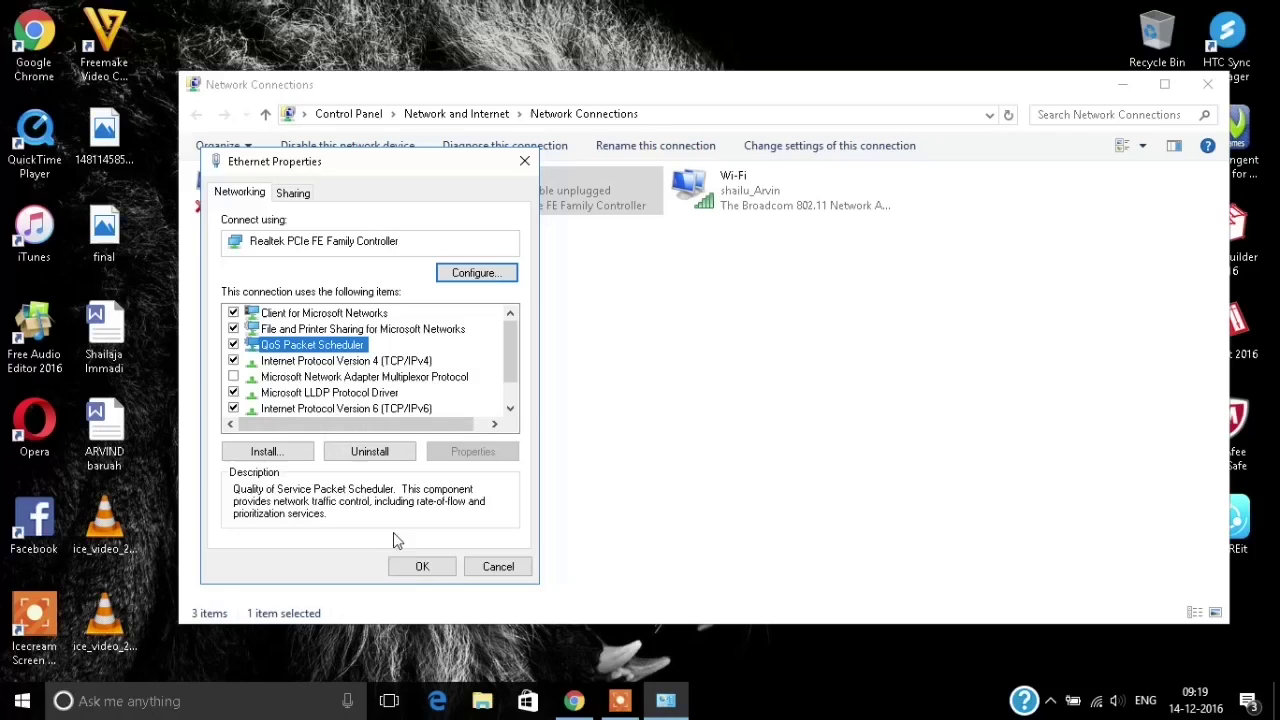
click(420, 567)
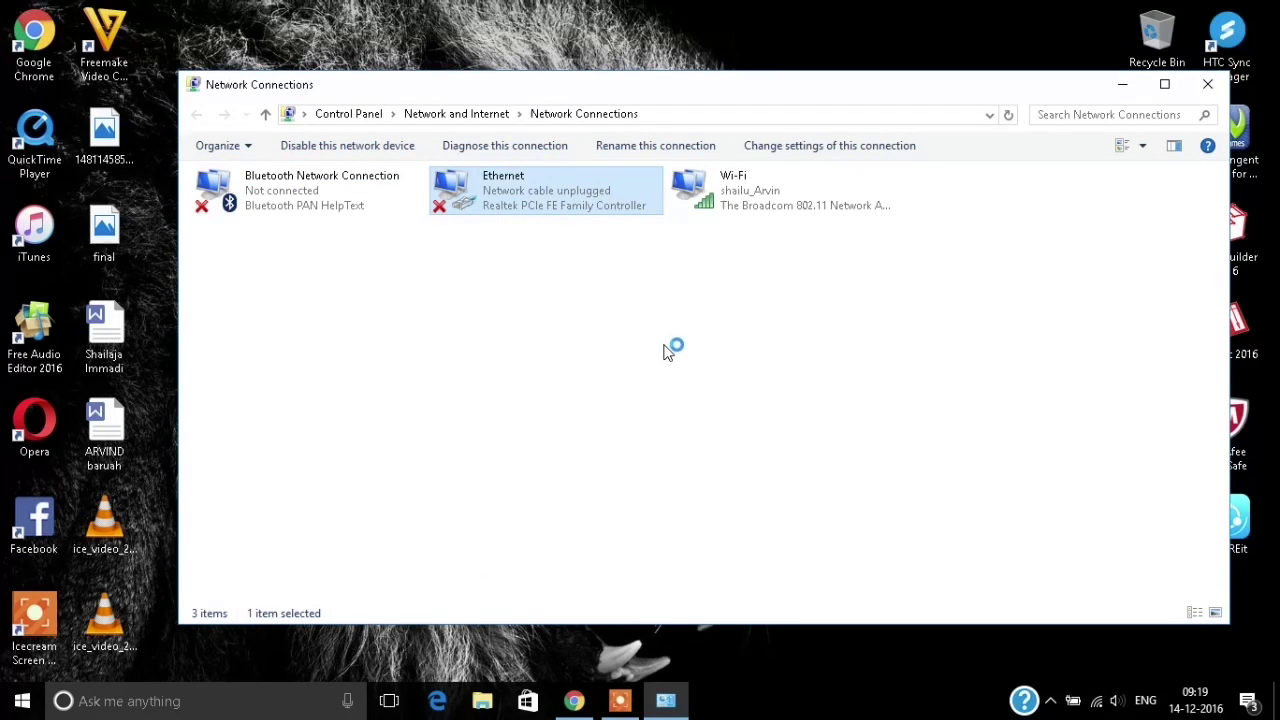
click(1208, 88)
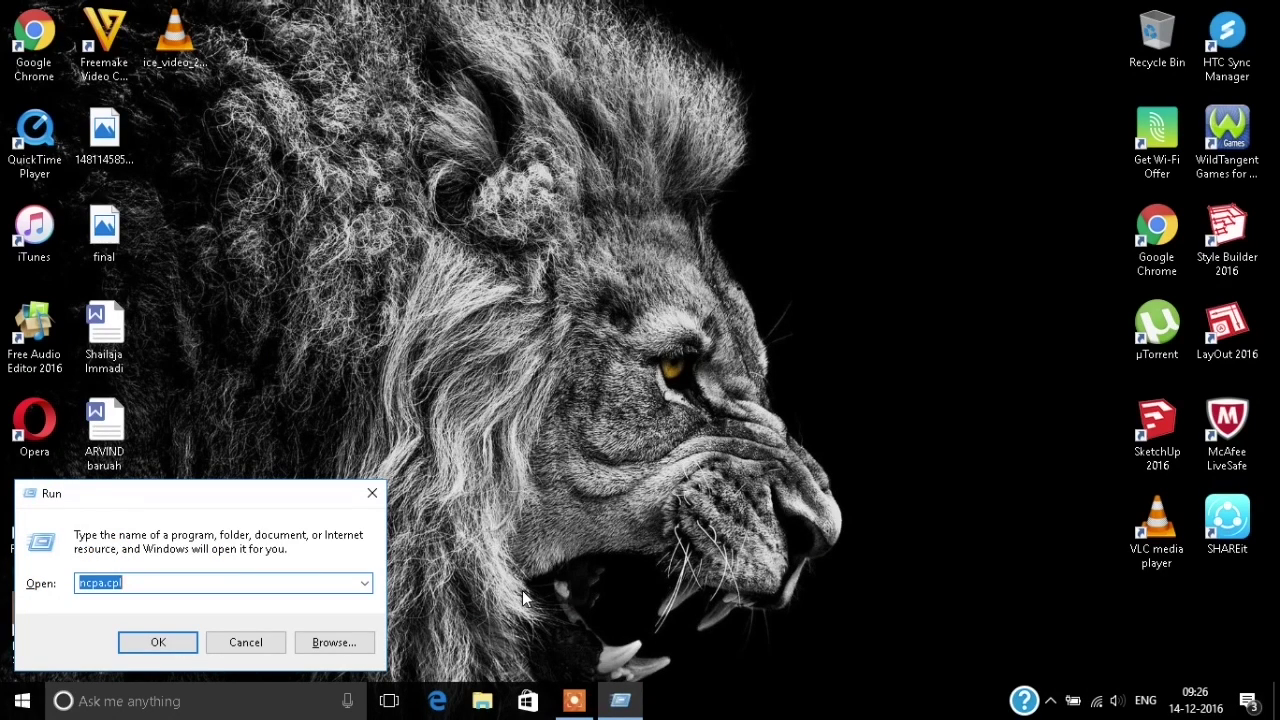
Step: Open a Command Prompt by running cmd, maximize it, and enter ipconfig /release without executing it
text(cmd)
key(Return)
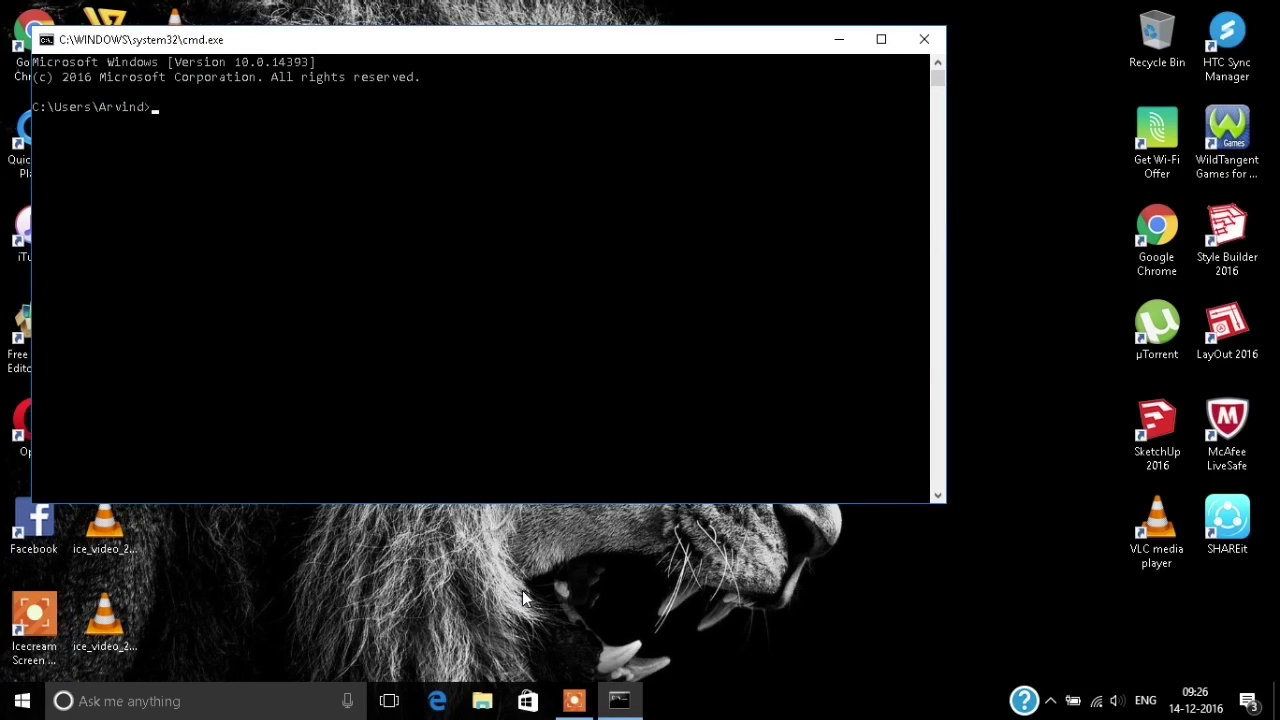
text(ipco)
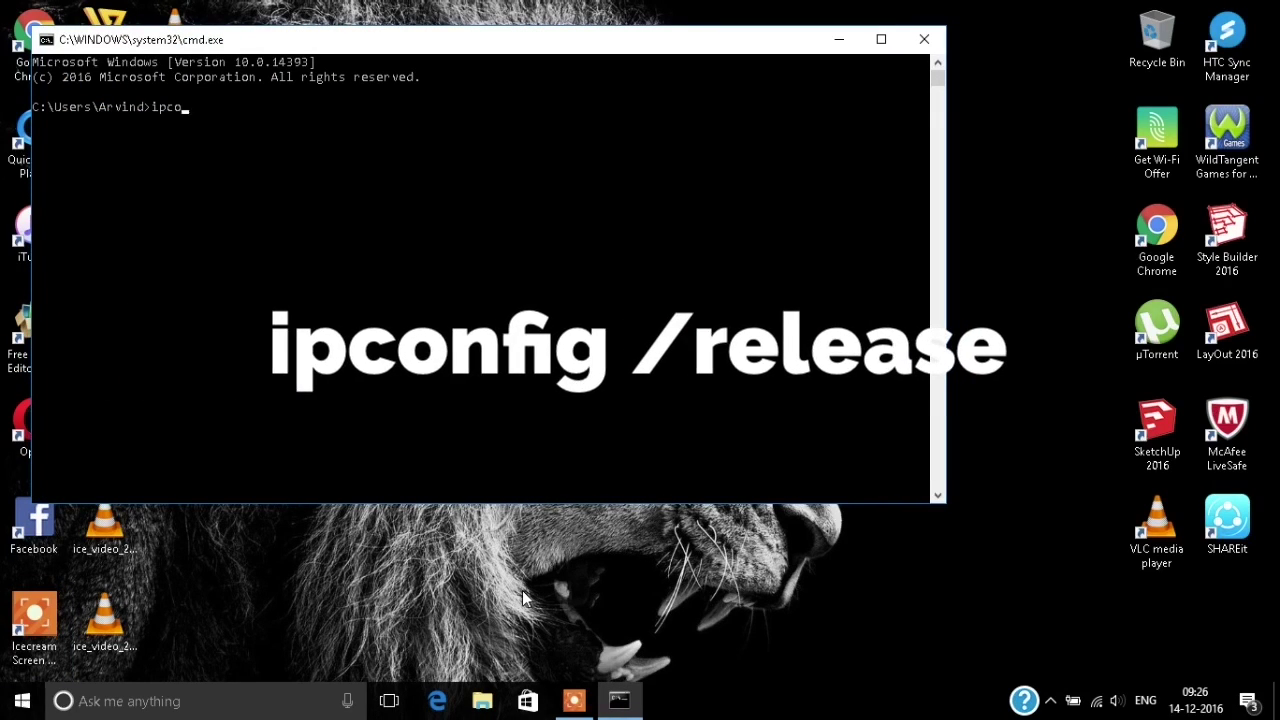
text(nfig /)
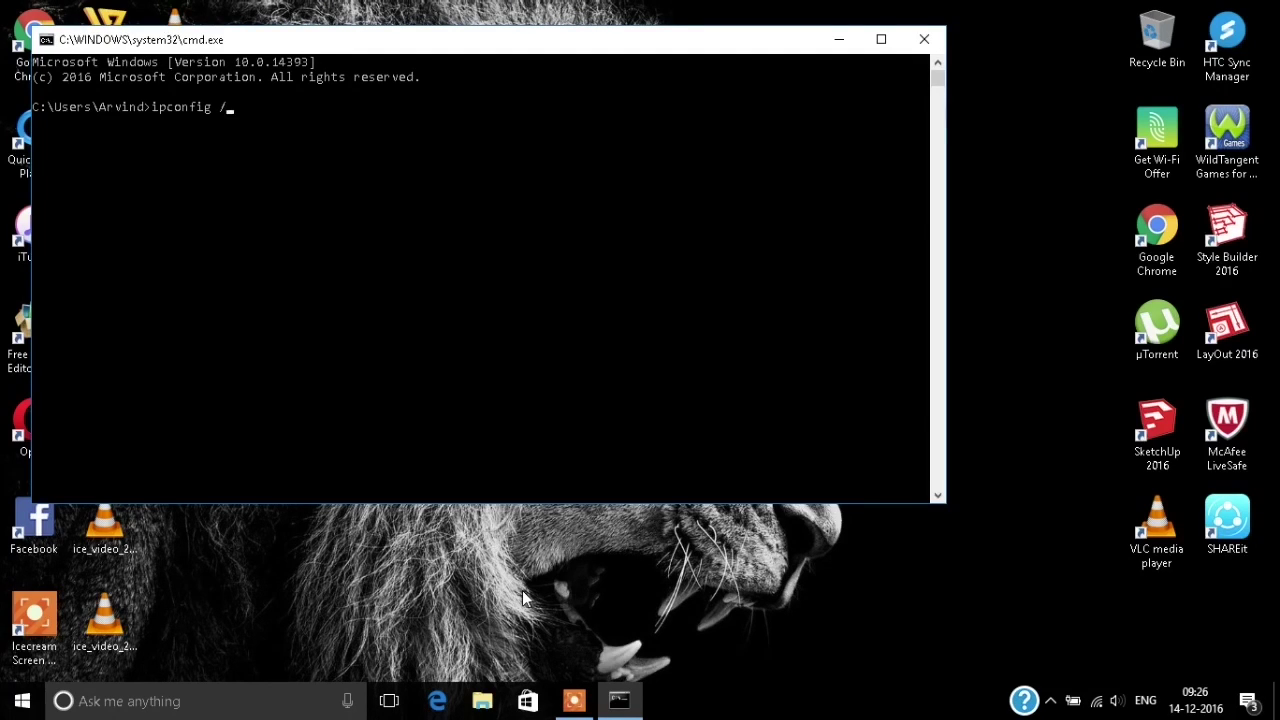
click(881, 39)
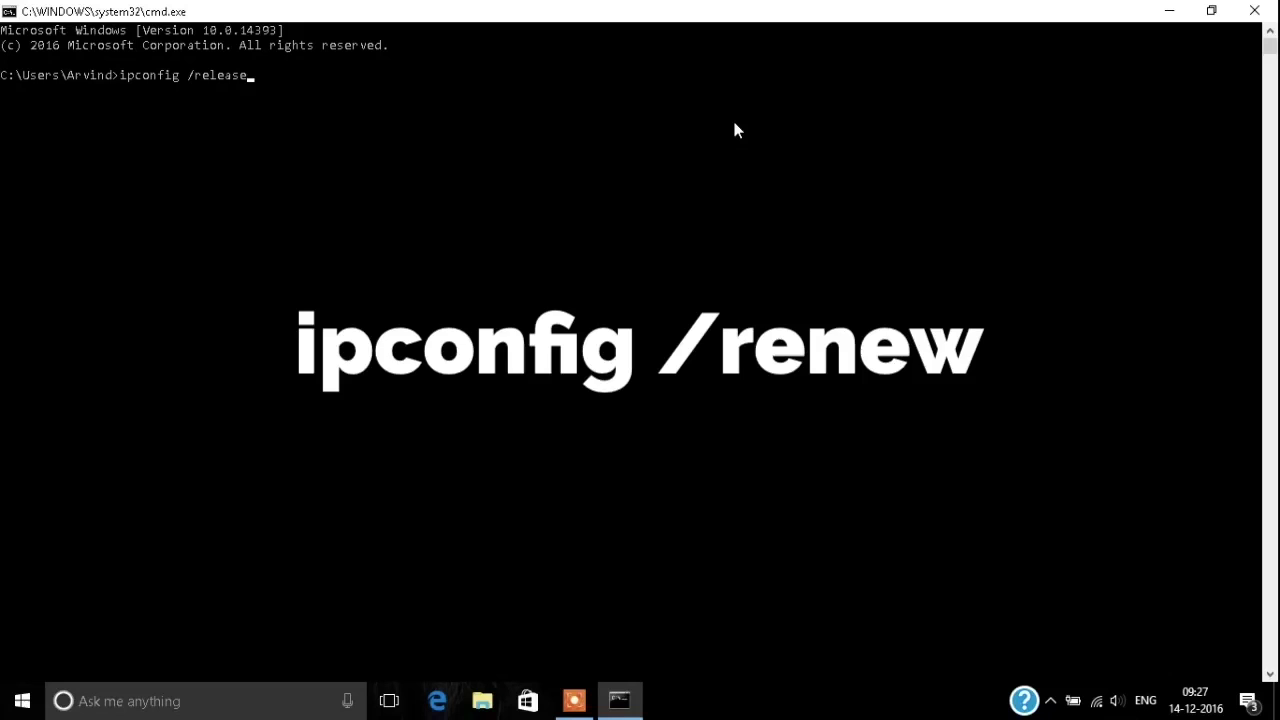
Step: Try replacing the entered command with ipconfig /renew, and clear the whole command line without executing it
key(BackSpace)
key(BackSpace)
key(BackSpace)
key(BackSpace)
key(BackSpace)
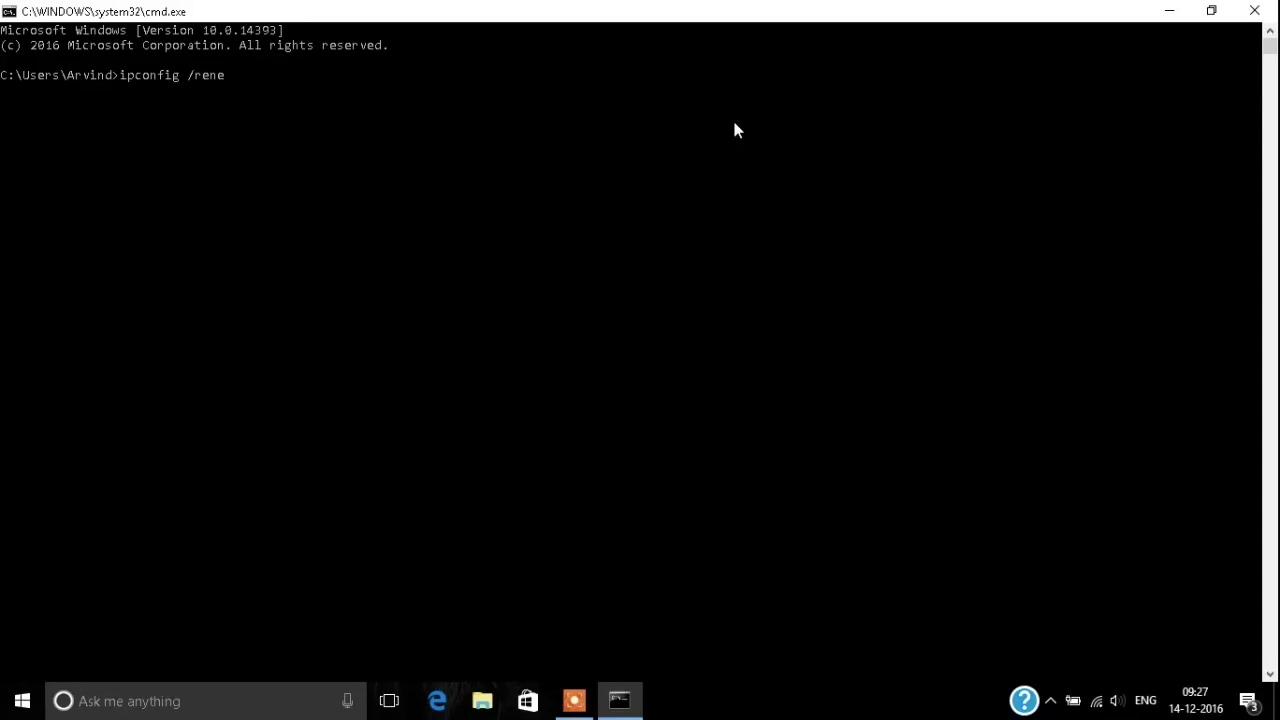
key(BackSpace)
key(BackSpace)
key(BackSpace)
key(BackSpace)
key(BackSpace)
key(BackSpace)
key(BackSpace)
key(BackSpace)
key(BackSpace)
key(BackSpace)
key(BackSpace)
key(BackSpace)
key(BackSpace)
key(BackSpace)
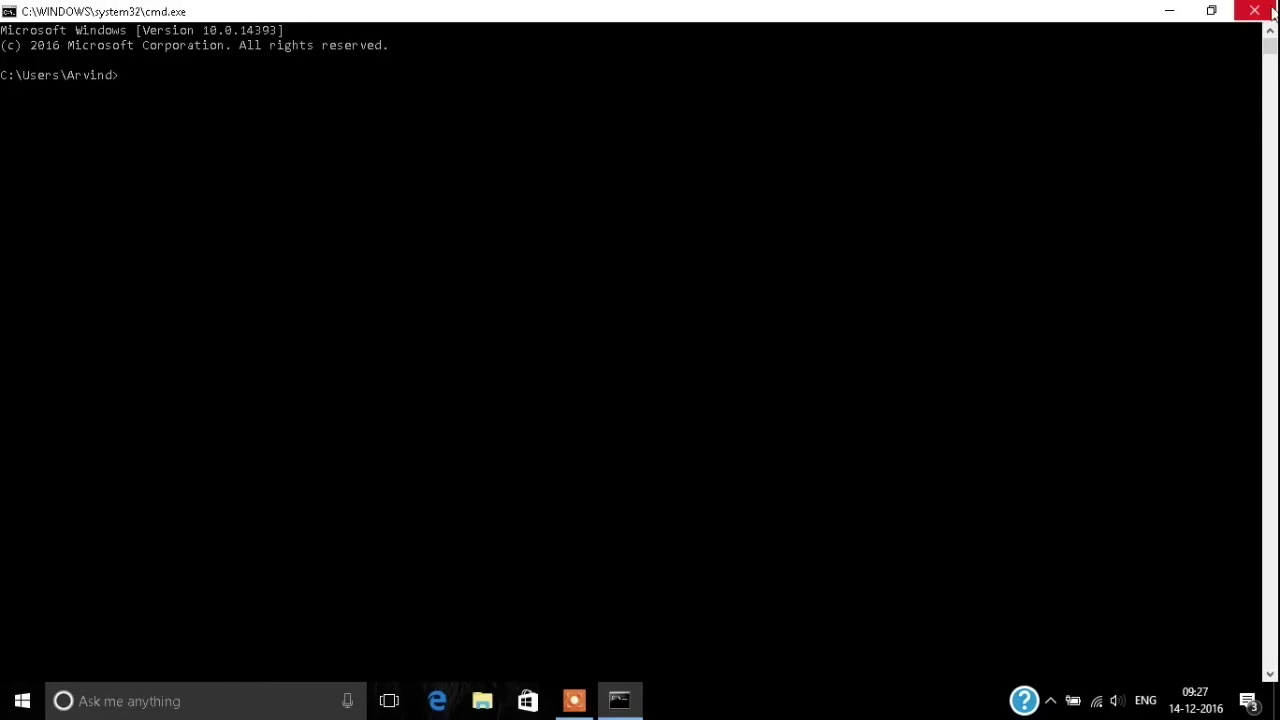